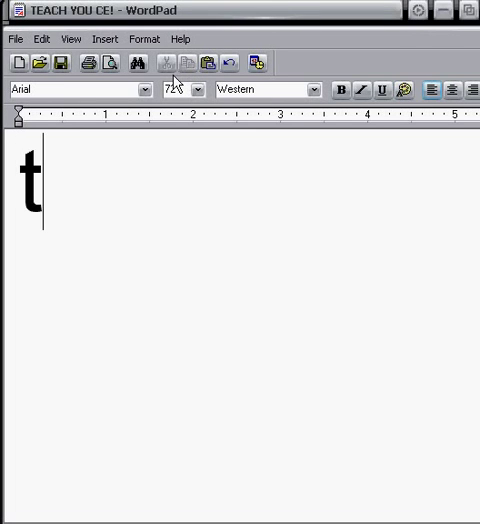
type("oday")
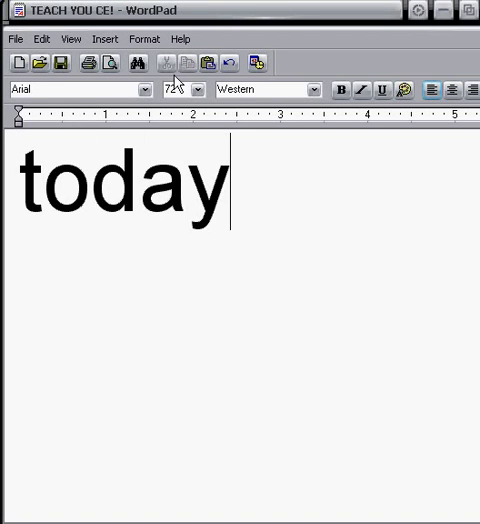
Step: Erase the 'today', 'i will teach', 'how to hack' and 'flash game' WordPad notes
key("BackSpace")
key("BackSpace")
key("BackSpace")
key("BackSpace")
type("i")
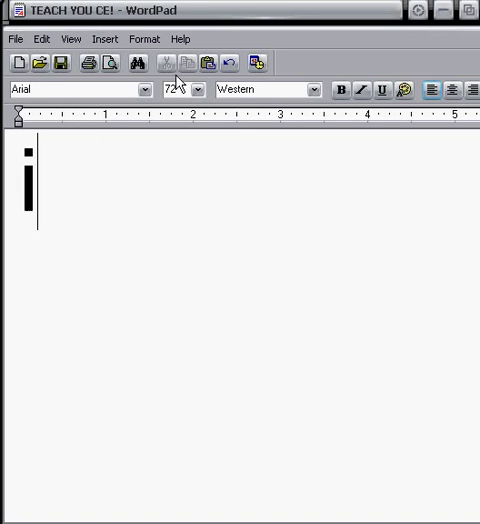
type(" will ")
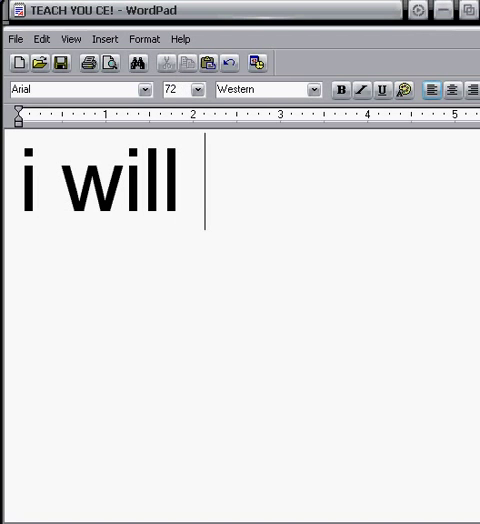
type("teach")
key("BackSpace")
key("BackSpace")
key("BackSpace")
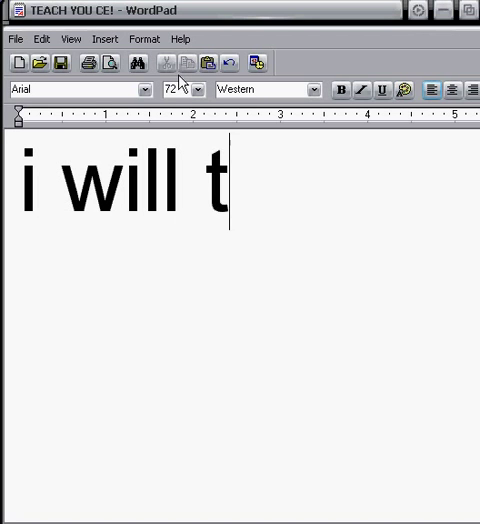
key("BackSpace")
key("BackSpace")
key("BackSpace")
key("BackSpace")
key("BackSpace")
key("BackSpace")
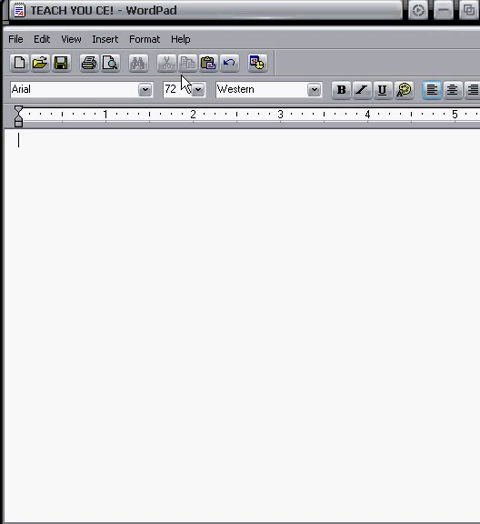
type("how to hac")
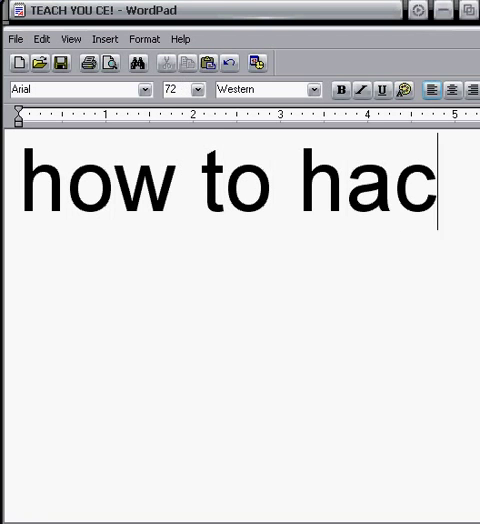
type("l")
key("BackSpace")
type("k")
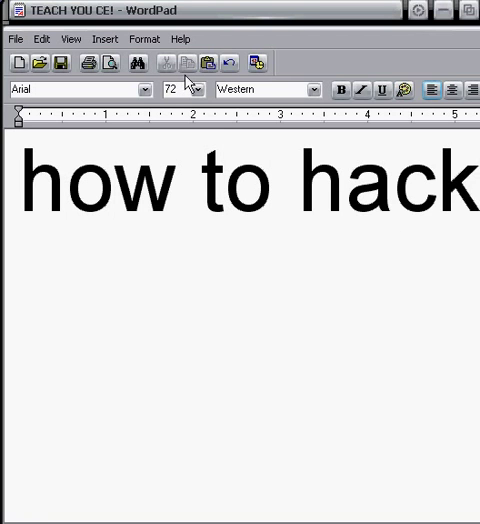
key("BackSpace")
key("BackSpace")
key("BackSpace")
key("BackSpace")
key("BackSpace")
key("BackSpace")
key("BackSpace")
type("fl")
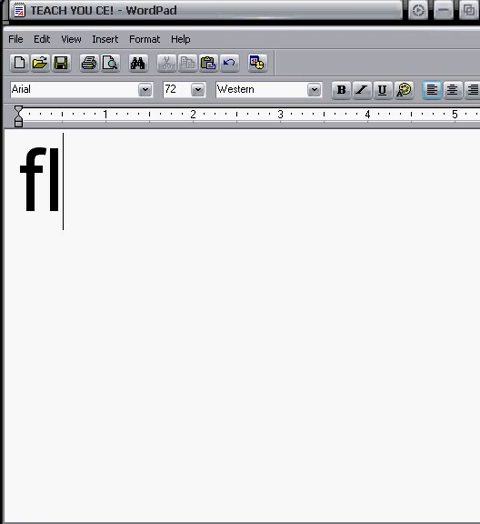
type("ash game")
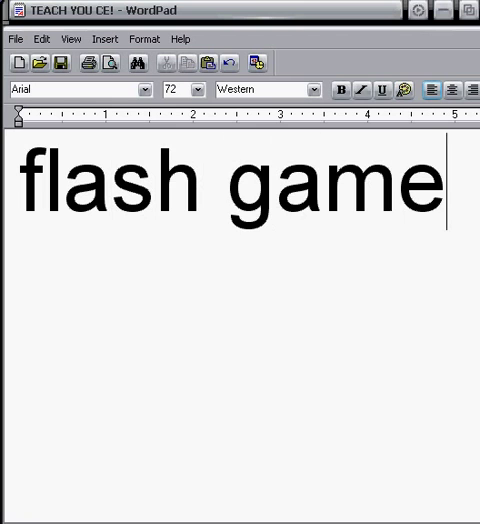
type("s")
key("BackSpace")
key("BackSpace")
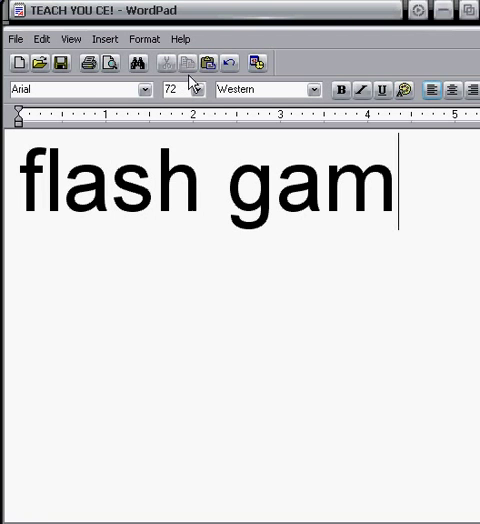
type("e")
key("BackSpace")
key("BackSpace")
key("BackSpace")
key("BackSpace")
key("BackSpace")
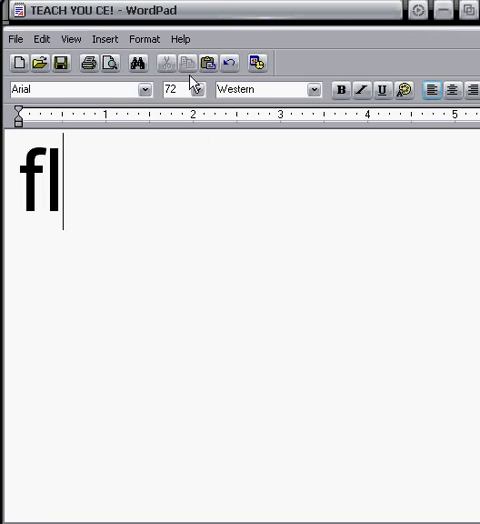
key("BackSpace")
key("BackSpace")
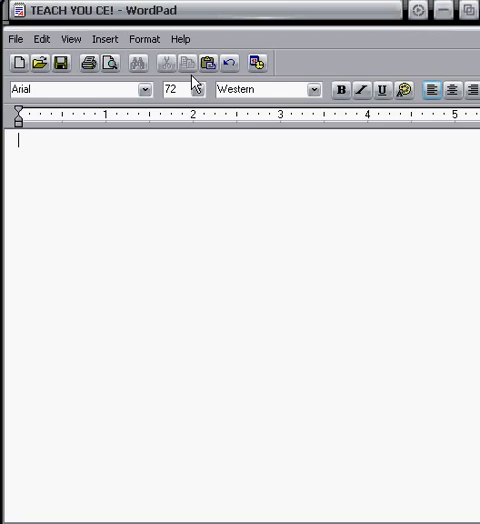
Step: Attach Cheat Engine to firefox.exe, then return to the WordPad notes
left_click(441, 12)
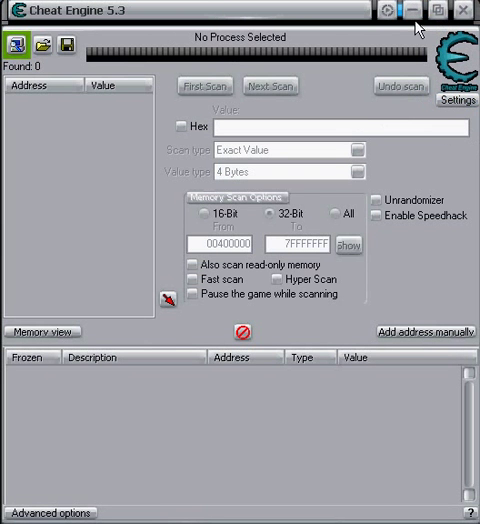
left_click(16, 44)
scroll(260, 226, "down", 3)
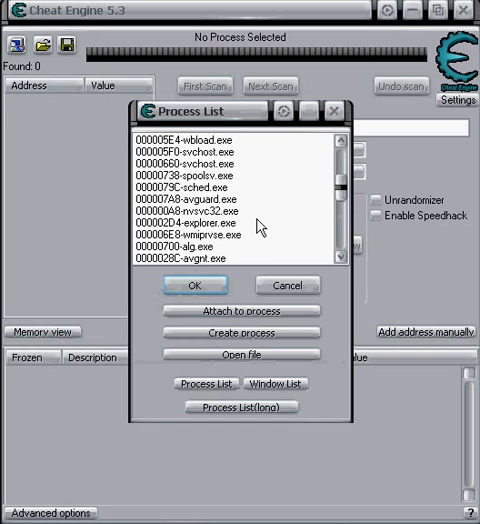
scroll(260, 226, "down", 5)
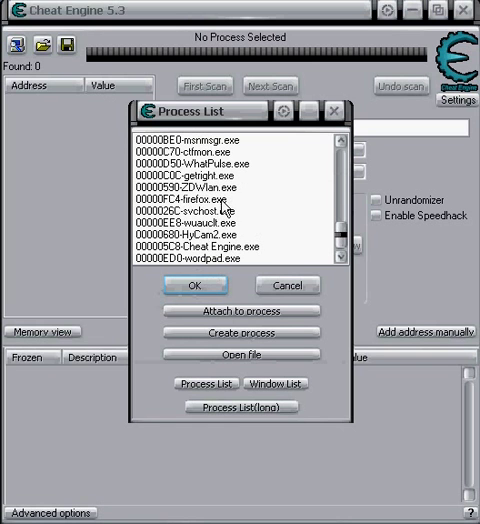
left_click(226, 200)
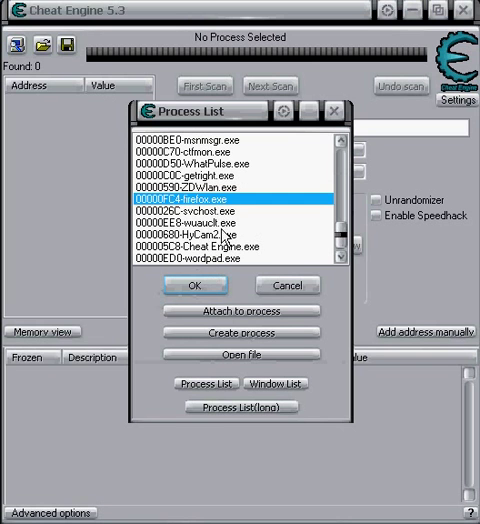
left_click(195, 286)
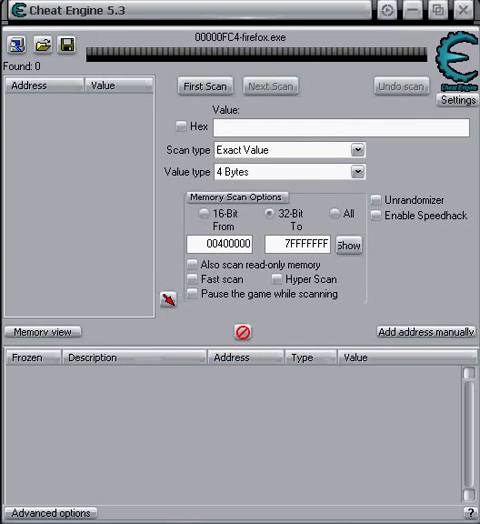
key("alt+Tab")
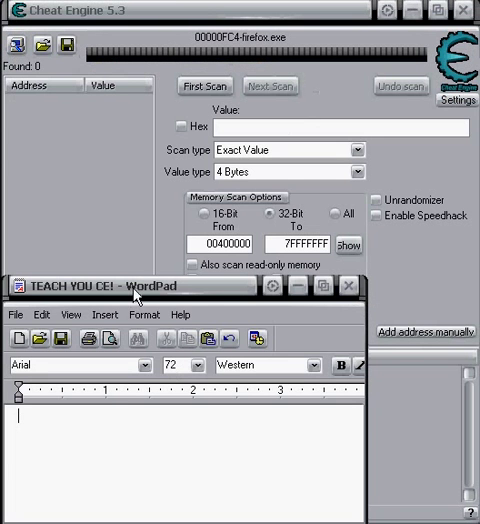
Step: Set the WordPad text size to 24 and erase the 'attach 1st' and 'like just now' notes
left_click(197, 365)
left_click(186, 501)
type("you wi")
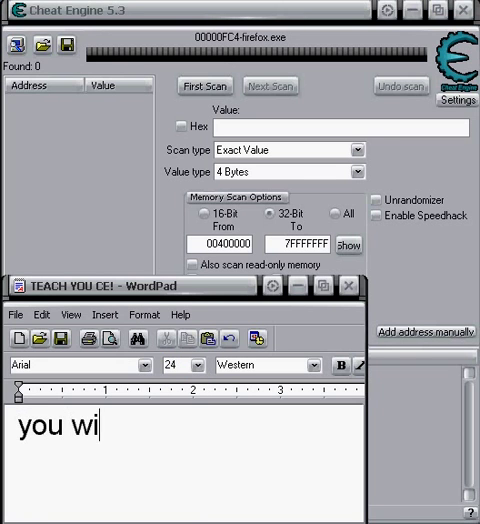
type("ll need ")
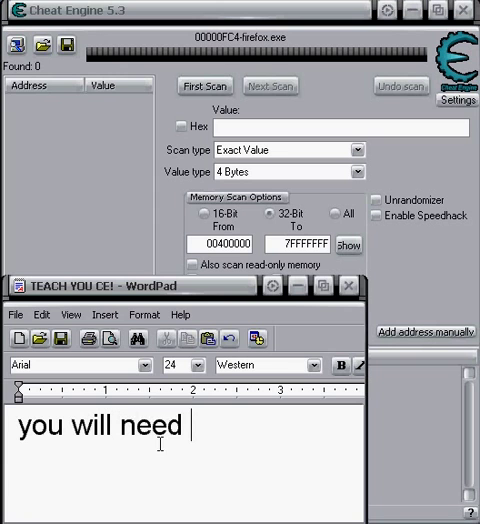
type("to attac")
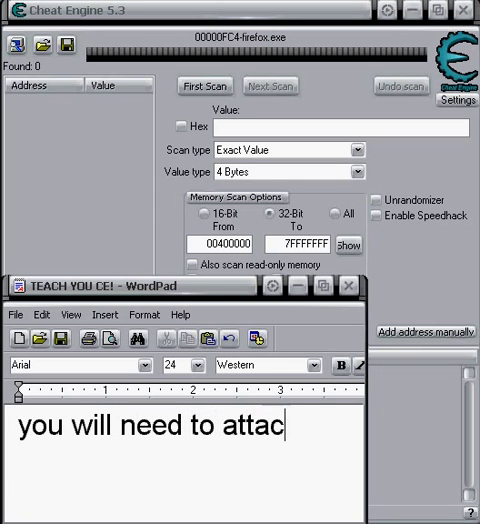
type("h 1st")
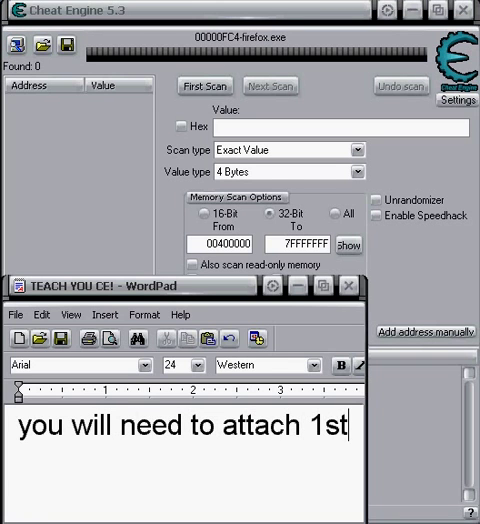
key("BackSpace")
key("BackSpace")
key("BackSpace")
key("BackSpace")
key("BackSpace")
key("BackSpace")
key("BackSpace")
key("BackSpace")
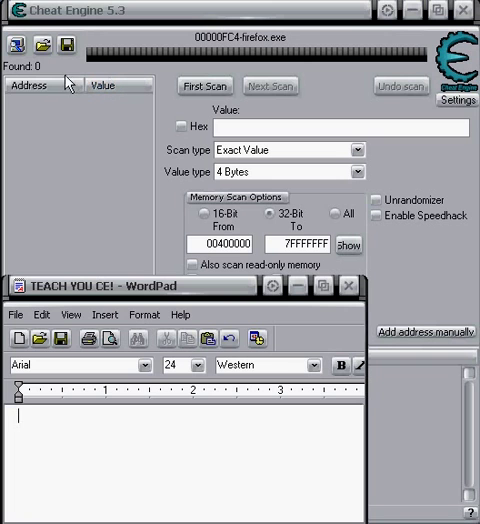
type("like ")
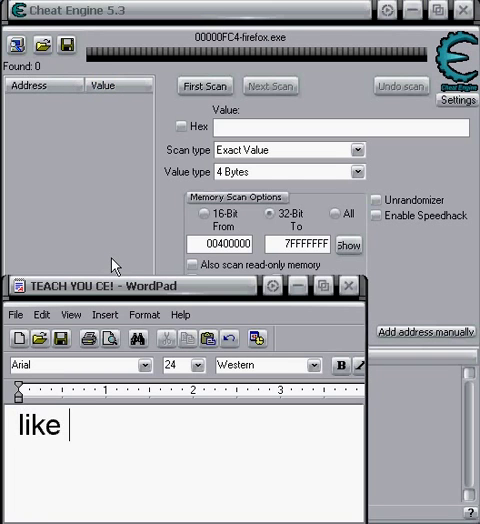
type("just now")
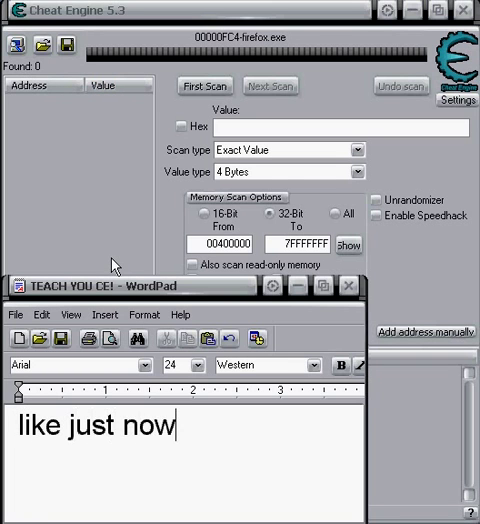
key("BackSpace")
key("BackSpace")
key("BackSpace")
key("BackSpace")
key("BackSpace")
key("BackSpace")
key("BackSpace")
key("BackSpace")
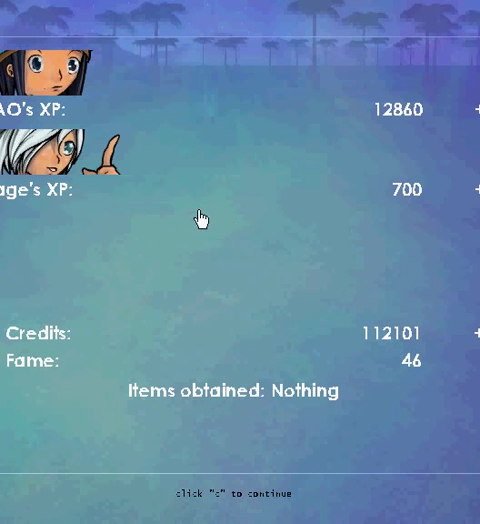
Step: Show the game's Technique 1004 stat, then note and erase the calculation 1004*8=8032
key("c")
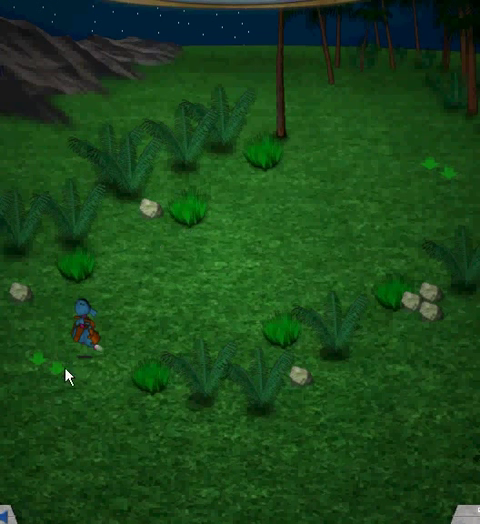
key("Return")
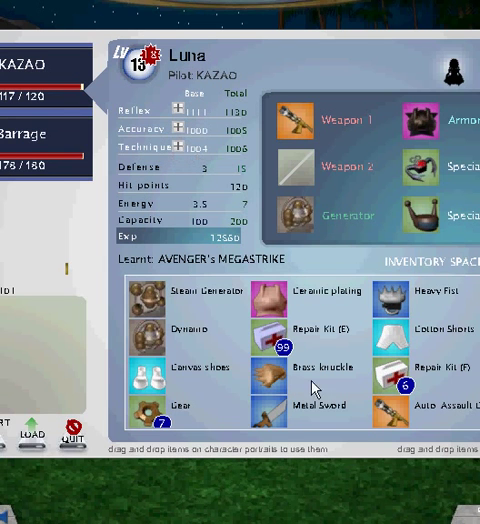
key("alt+Tab")
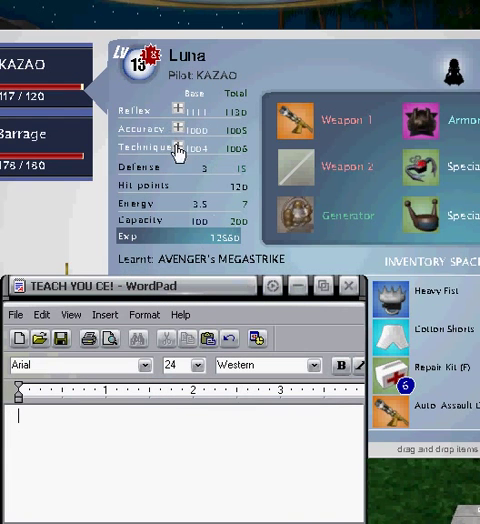
type("see ")
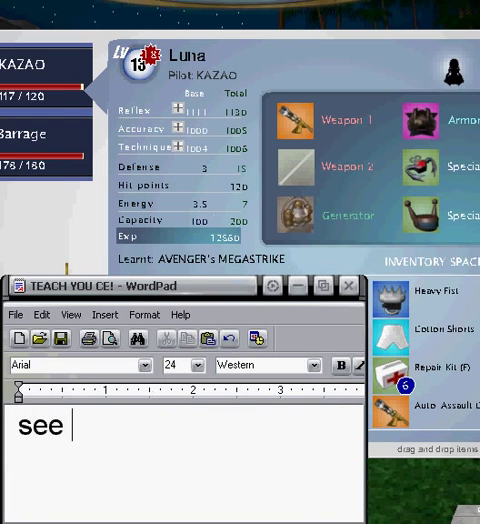
type("the t")
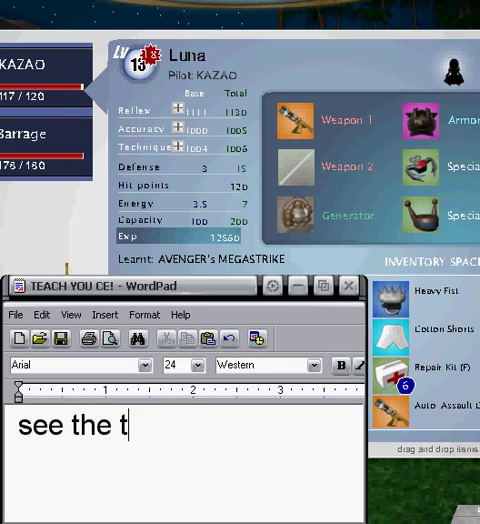
type("ech?")
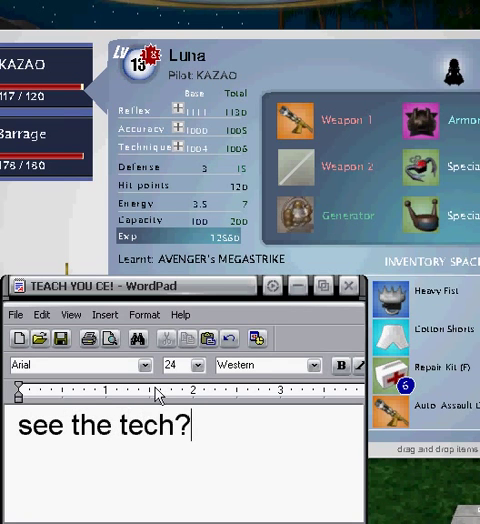
key("BackSpace")
key("BackSpace")
key("BackSpace")
key("BackSpace")
key("BackSpace")
key("BackSpace")
key("BackSpace")
key("BackSpace")
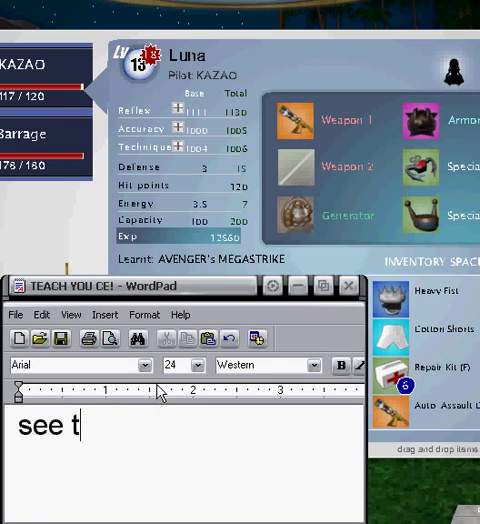
key("BackSpace")
key("BackSpace")
key("BackSpace")
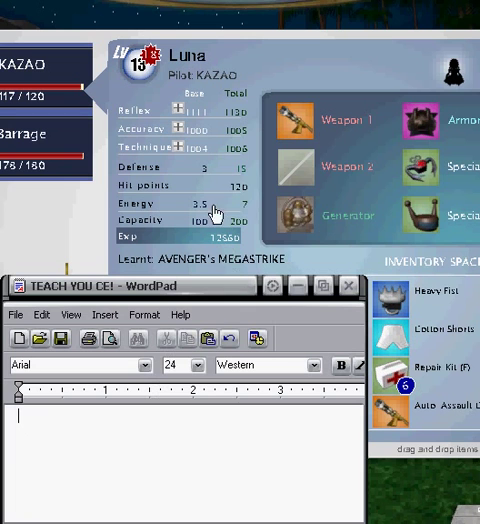
mouse_move(214, 237)
type("is ")
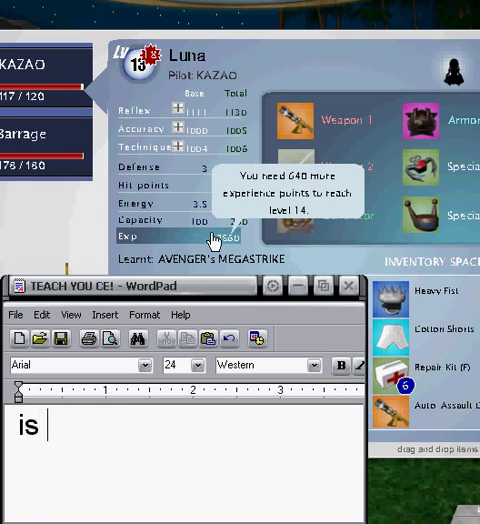
type("1004")
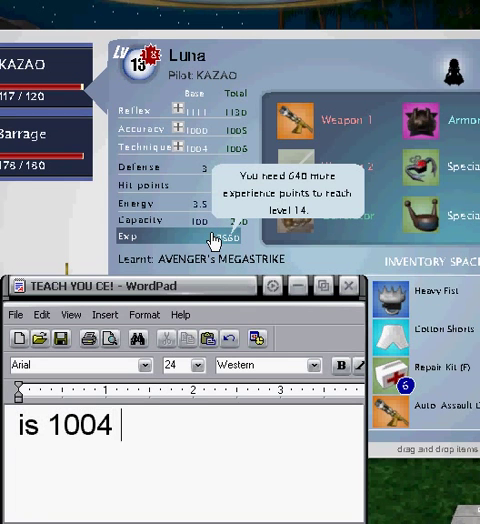
type(" so i")
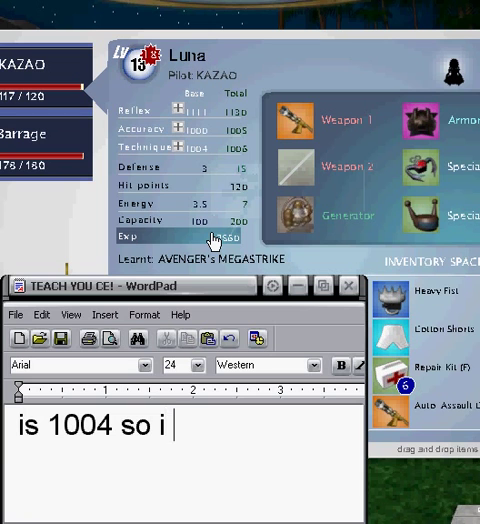
type(" 100")
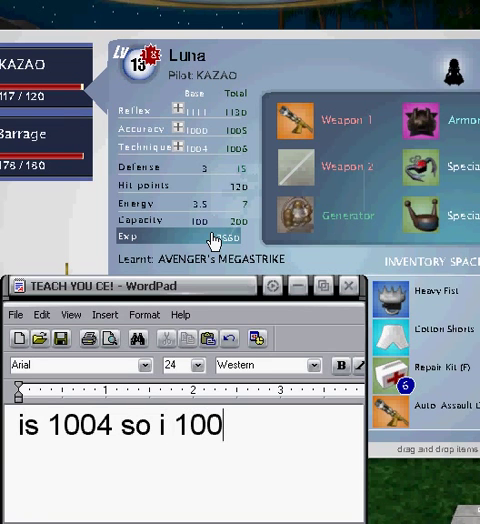
type("4*8")
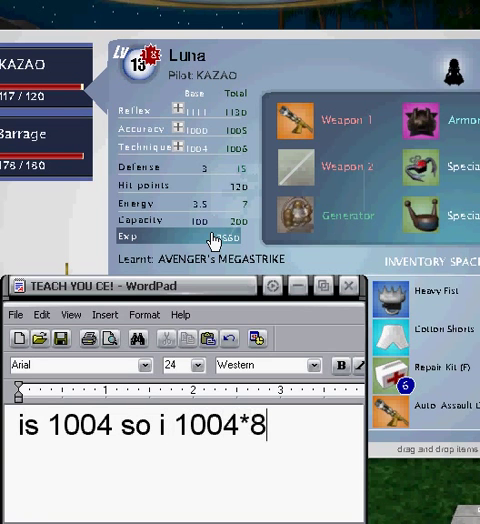
type("=")
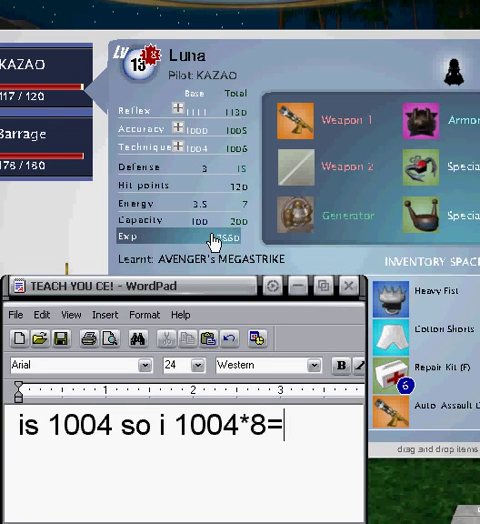
type("80")
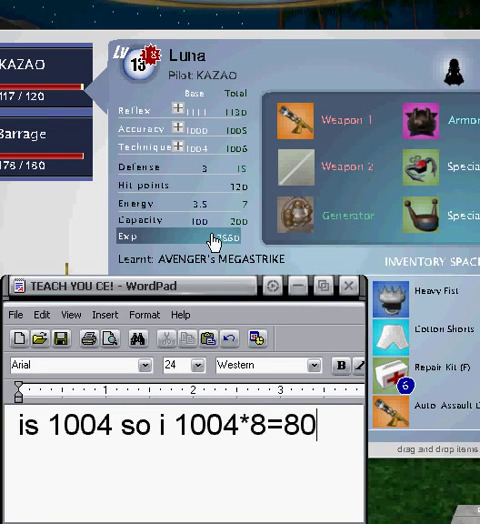
type("32")
key("BackSpace")
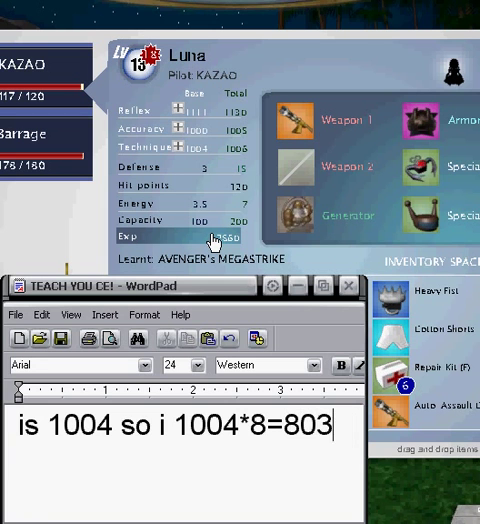
key("BackSpace")
key("BackSpace")
key("BackSpace")
key("BackSpace")
key("BackSpace")
key("BackSpace")
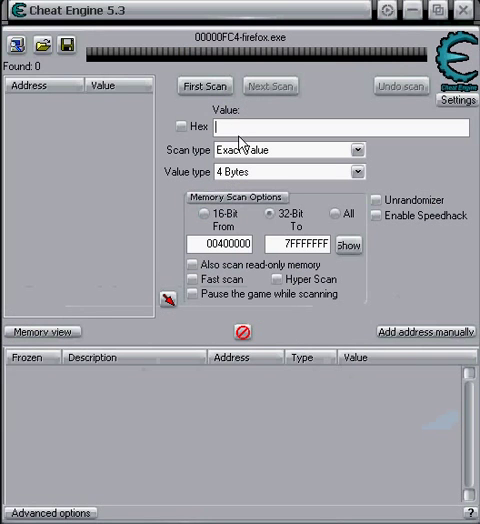
type("8")
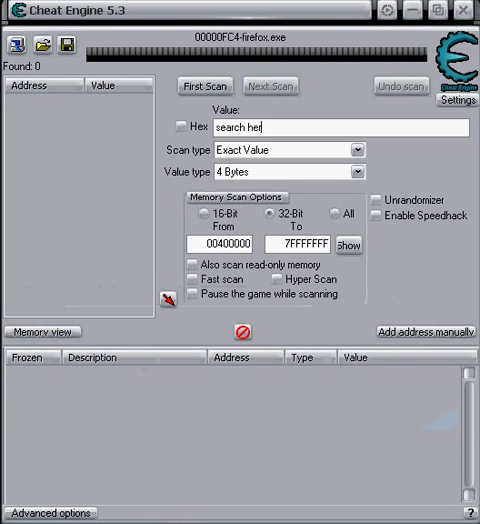
Step: Clear the Value box and run a First Scan for the exact 4-byte value 8032
key("ctrl+a")
key("BackSpace")
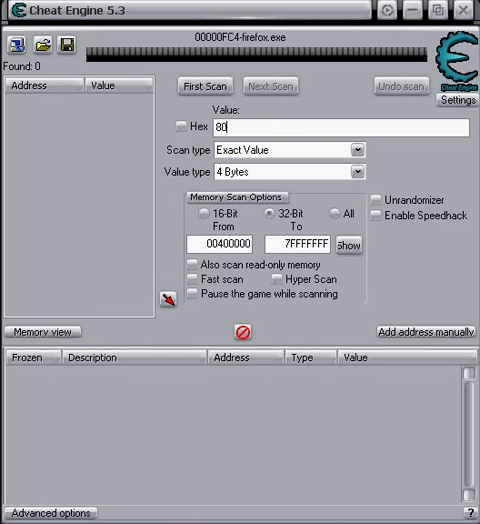
left_click(205, 86)
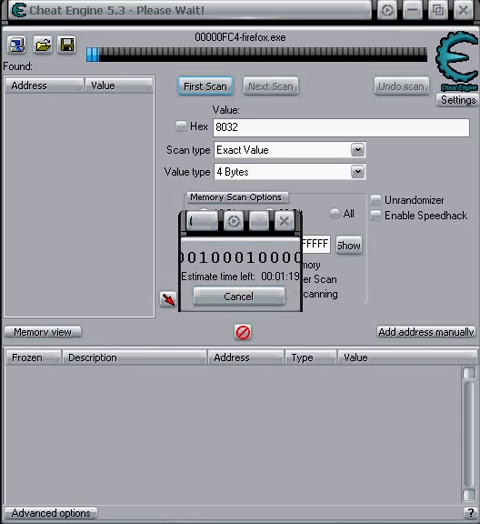
type("wa")
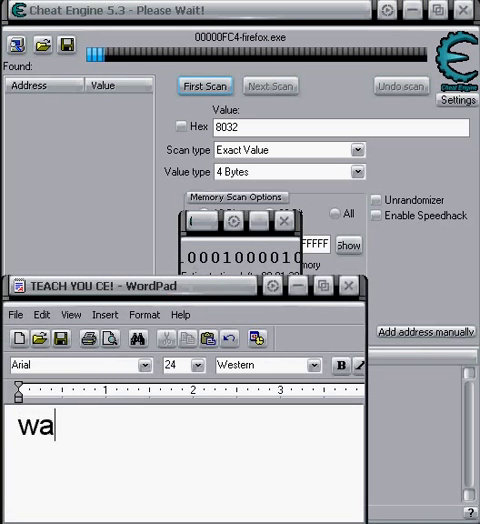
type("it till ")
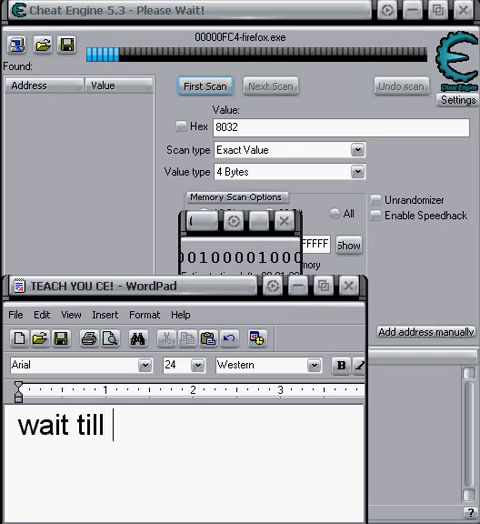
type("it finn")
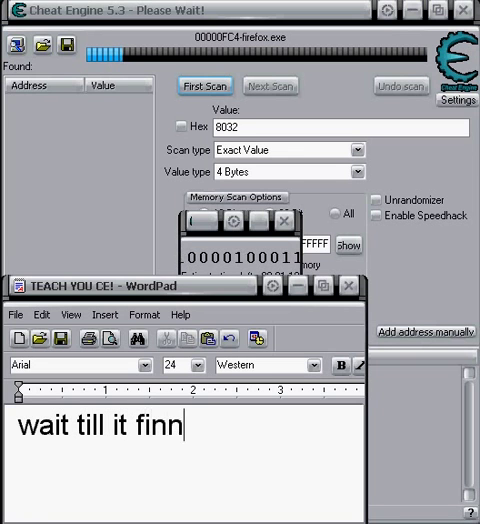
type("ish")
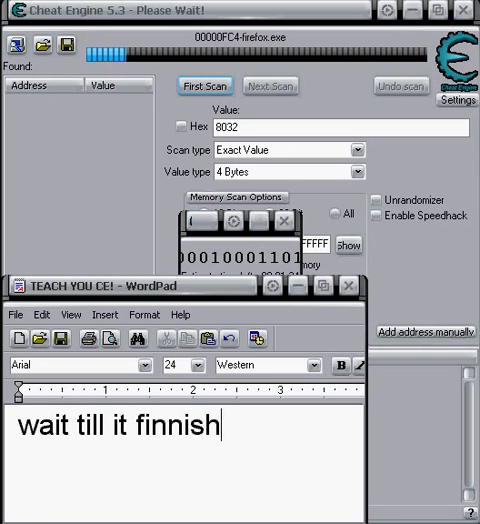
Step: Erase the filler notes, including the z line and the 'taking long' sentence
key("BackSpace")
key("BackSpace")
key("BackSpace")
key("BackSpace")
key("BackSpace")
key("BackSpace")
key("BackSpace")
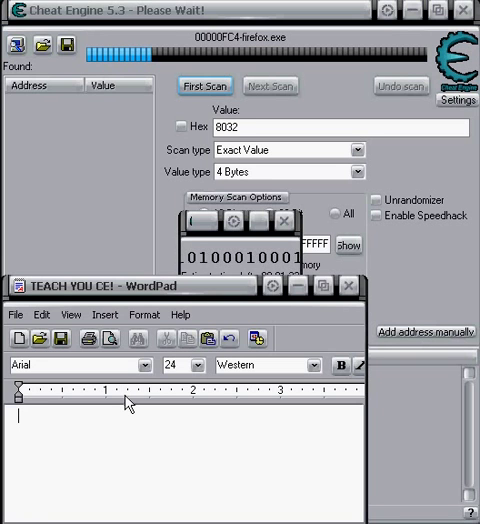
type("zzzzZZZ")
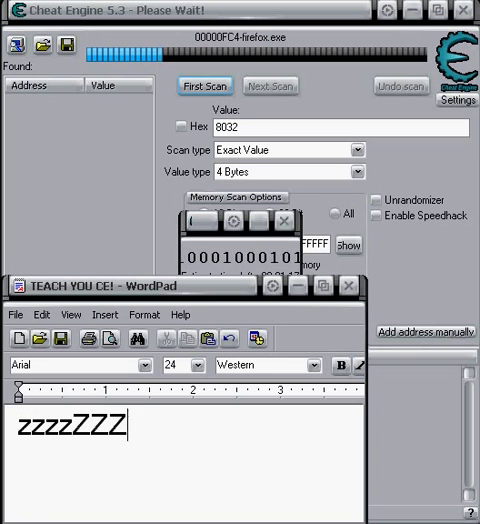
type("zzzZZZZ")
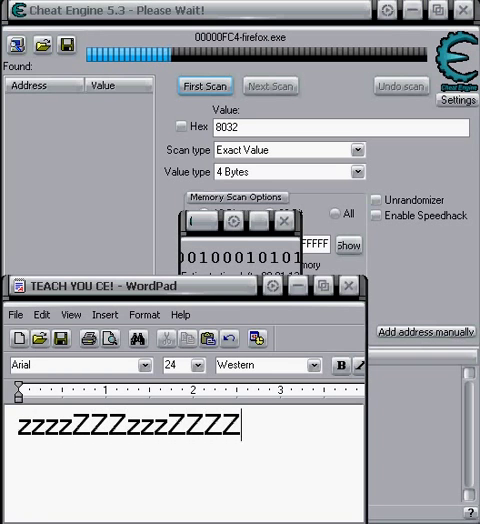
type("z")
key("BackSpace")
key("BackSpace")
key("BackSpace")
key("BackSpace")
key("BackSpace")
key("BackSpace")
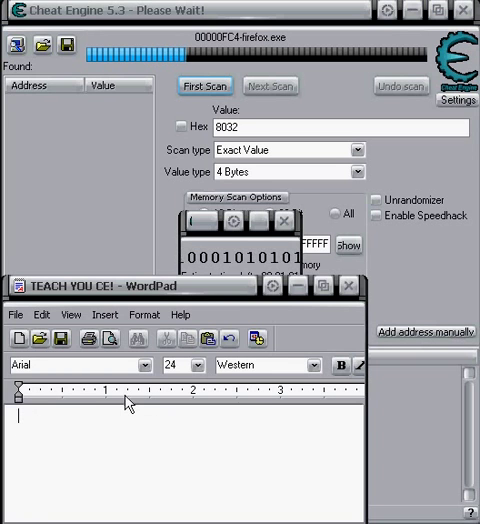
type("this ")
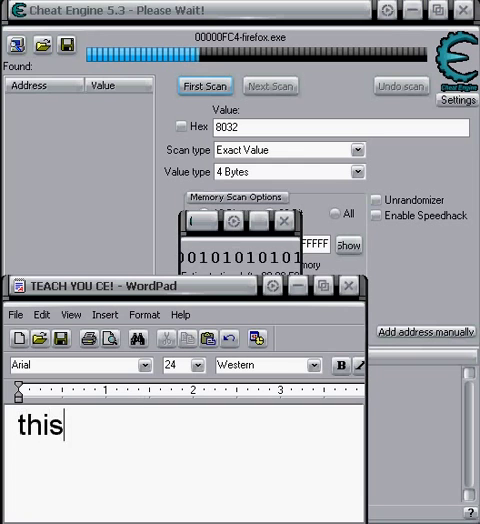
type("will take ")
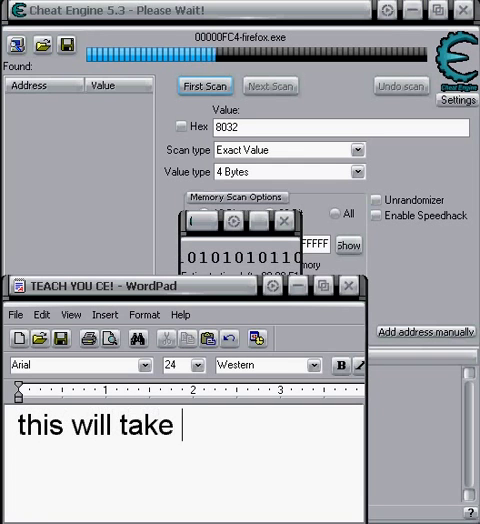
type("long t")
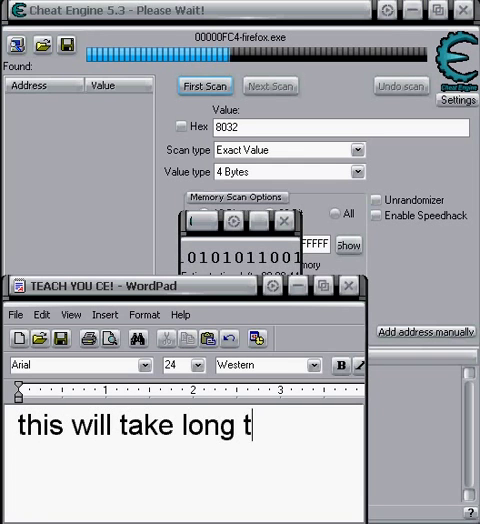
type("ime may")
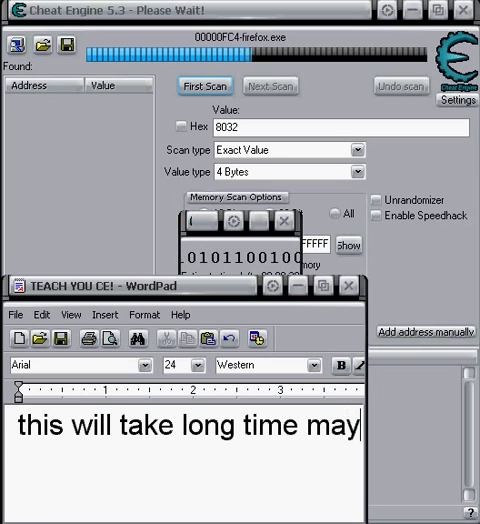
type("be")
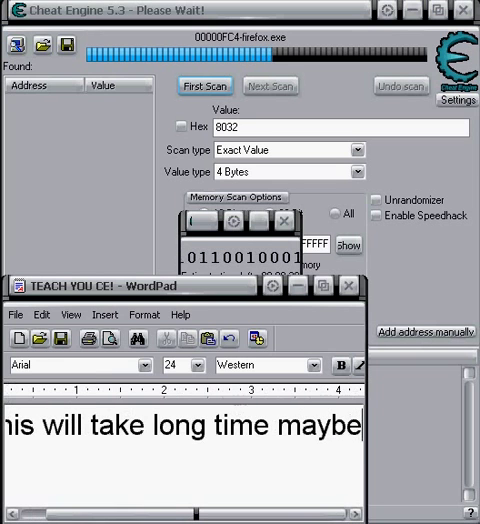
key("BackSpace")
key("BackSpace")
key("BackSpace")
key("BackSpace")
key("BackSpace")
key("BackSpace")
key("BackSpace")
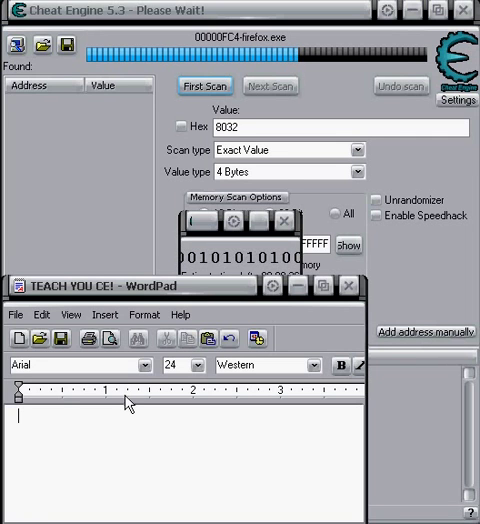
type("lalalalalal")
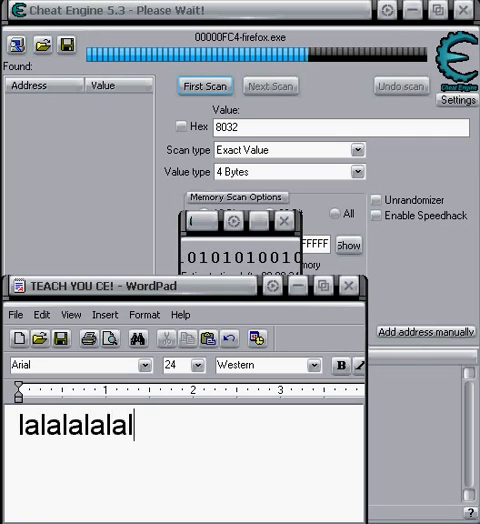
type("a")
key("Return")
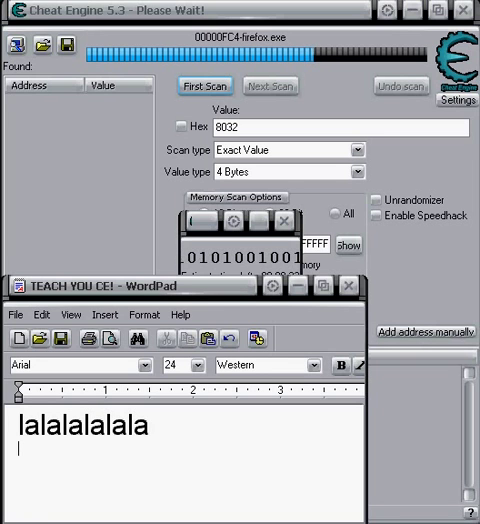
type("zzazaza")
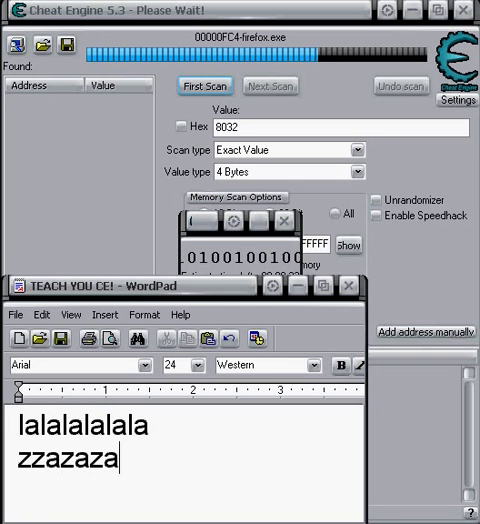
type("zaz")
key("BackSpace")
key("BackSpace")
key("BackSpace")
key("BackSpace")
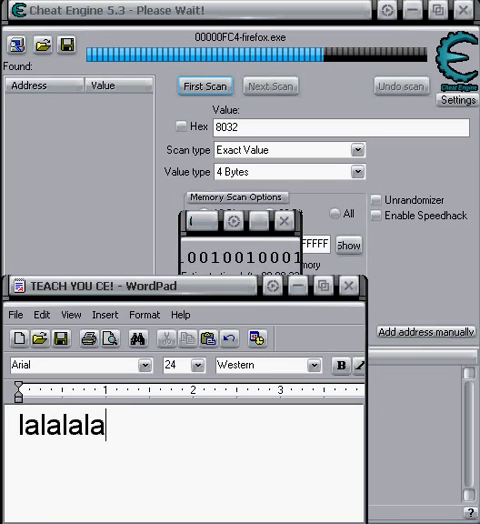
key("BackSpace")
key("BackSpace")
key("BackSpace")
type("boo")
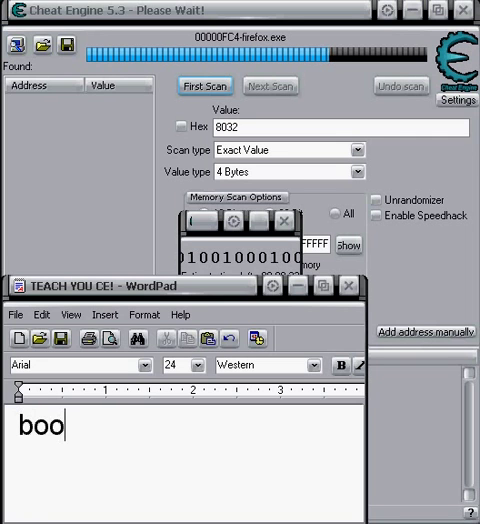
type("rinkkkkk")
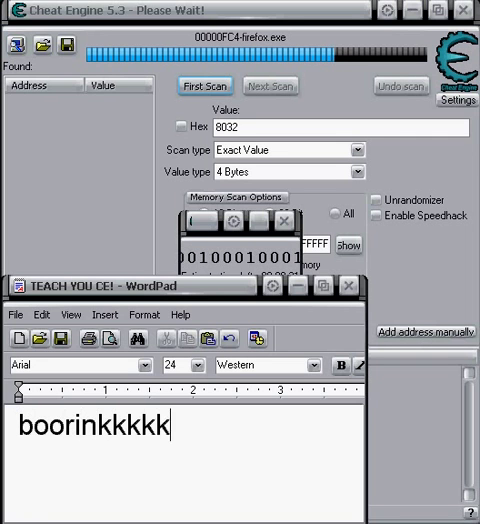
Step: Erase the remaining notes, including 'boorinkkkkk' and 'ok now fin', leaving the page blank
key("BackSpace")
key("BackSpace")
key("BackSpace")
key("BackSpace")
key("BackSpace")
key("BackSpace")
type("h")
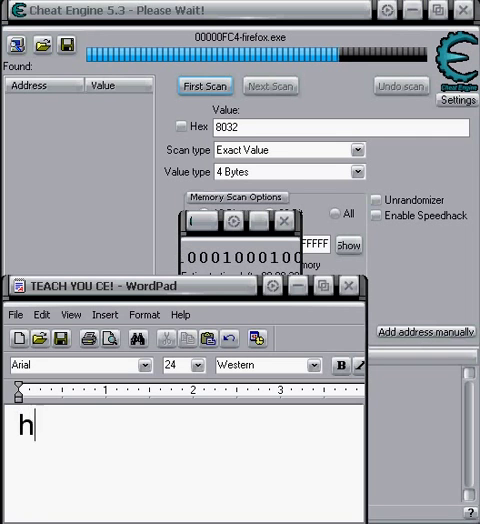
type("ack is gooood")
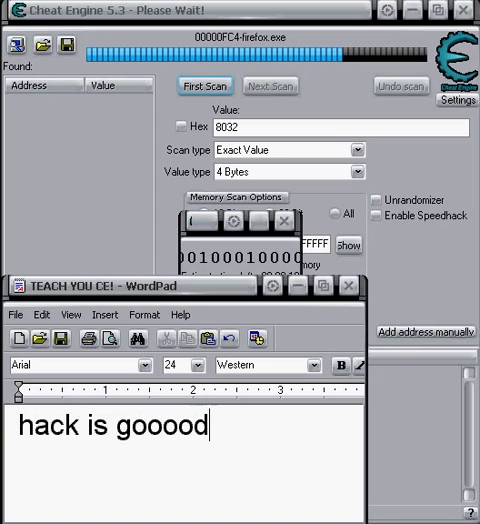
type("!!!")
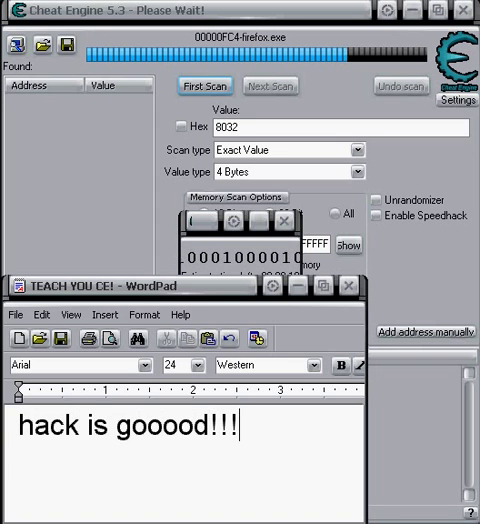
key("BackSpace")
key("BackSpace")
key("BackSpace")
key("BackSpace")
key("BackSpace")
key("BackSpace")
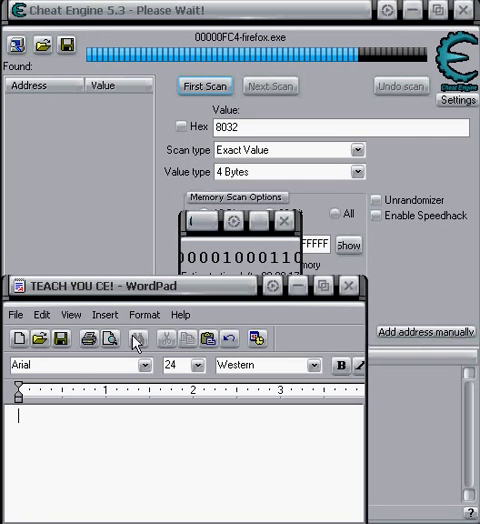
type("i love ")
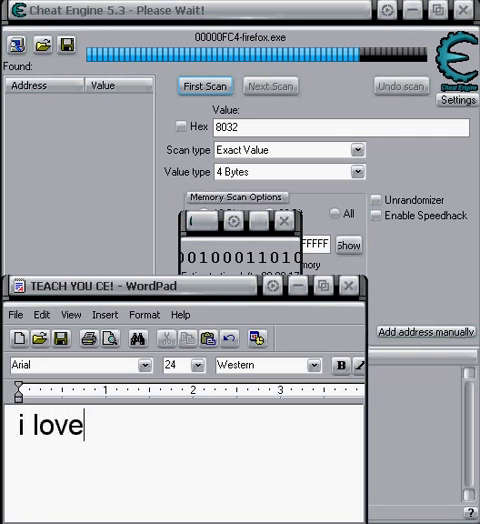
type("you!")
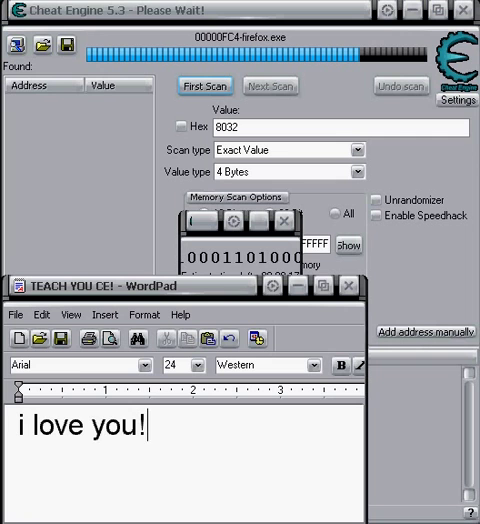
type("!!")
key("BackSpace")
key("BackSpace")
key("BackSpace")
key("BackSpace")
key("BackSpace")
key("BackSpace")
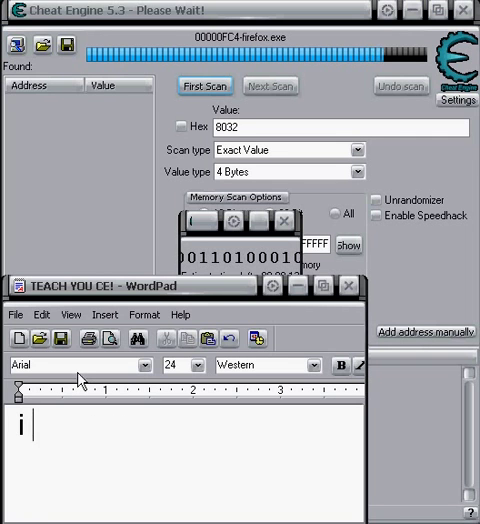
key("BackSpace")
type("no")
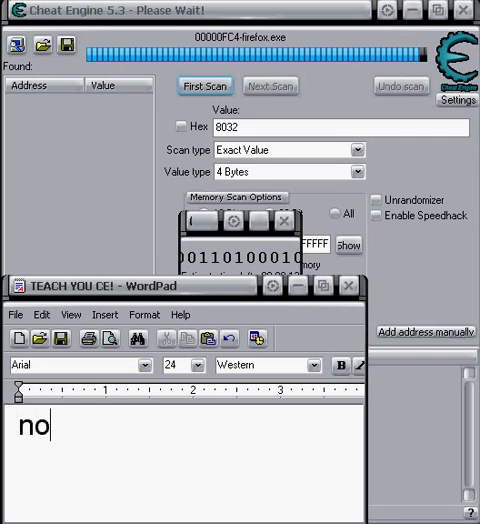
type(" i'mm")
key("BackSpace")
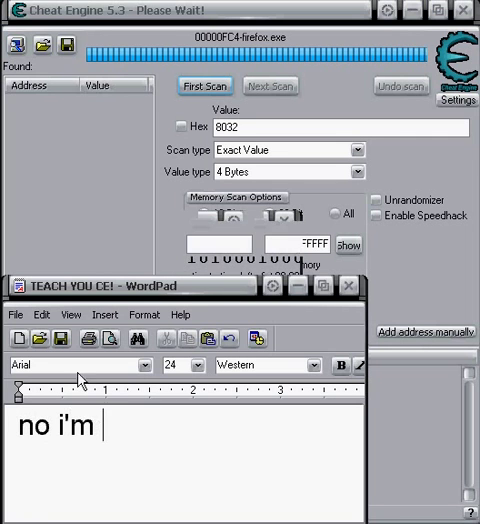
type("not gheyu")
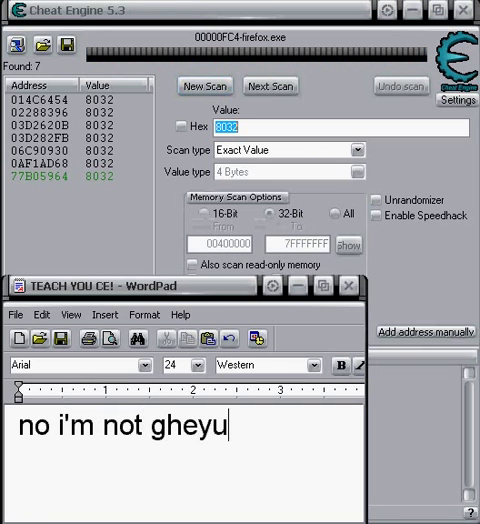
key("BackSpace")
key("BackSpace")
key("BackSpace")
key("BackSpace")
key("BackSpace")
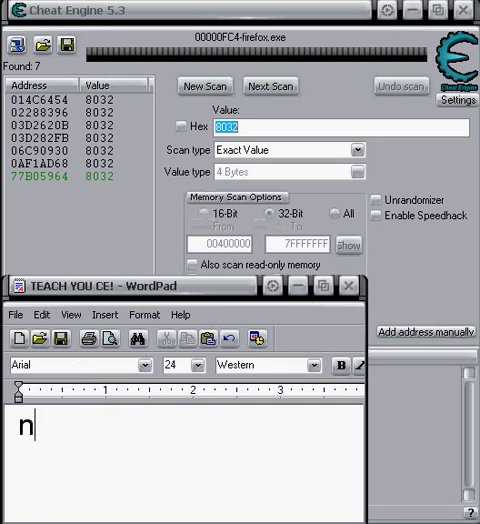
key("BackSpace")
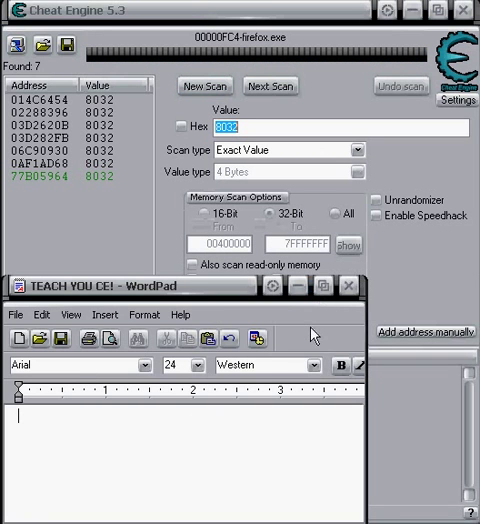
type("ok now fi")
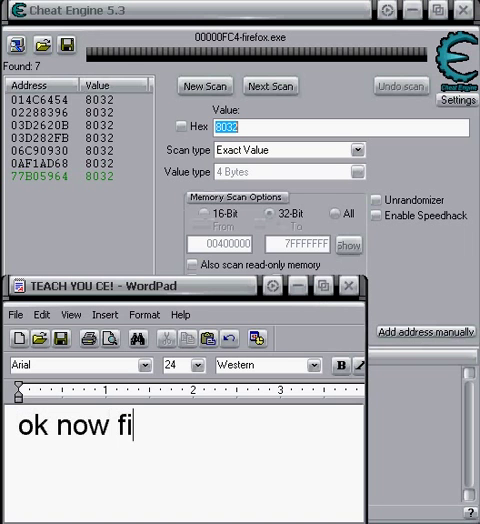
type("n")
key("BackSpace")
key("BackSpace")
key("BackSpace")
key("BackSpace")
key("BackSpace")
key("BackSpace")
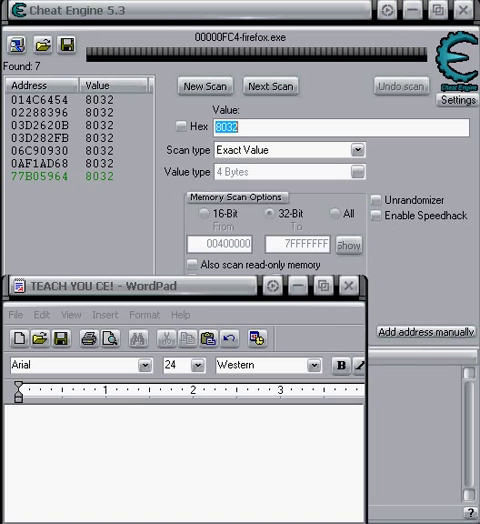
Step: Raise the game's Technique stat by one to 1005, making the new search value 8040
key("alt+Tab")
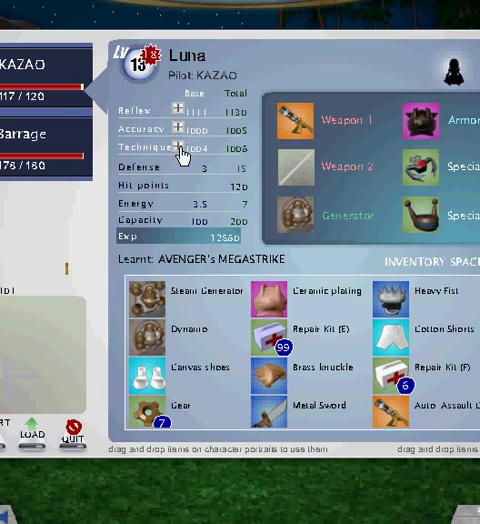
left_click(179, 146)
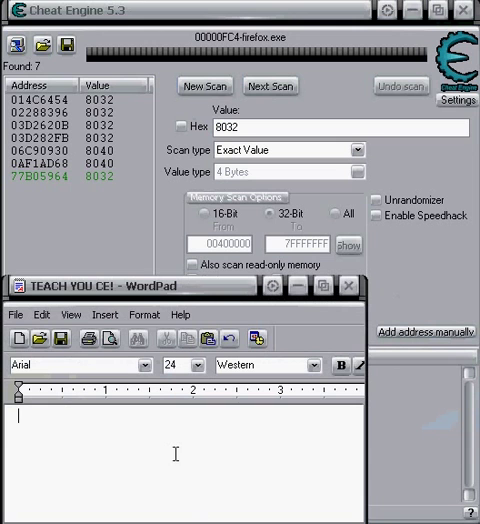
type("is no")
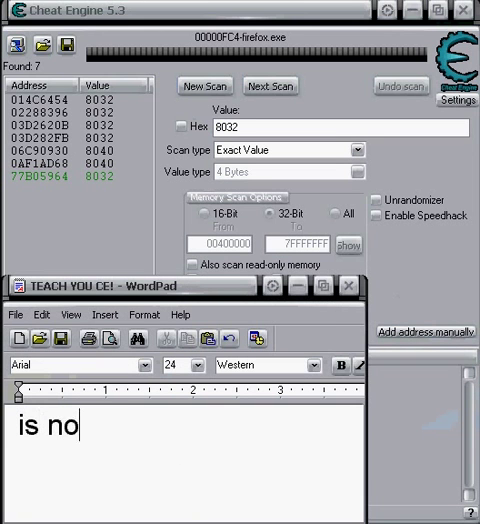
type("w 1005 s")
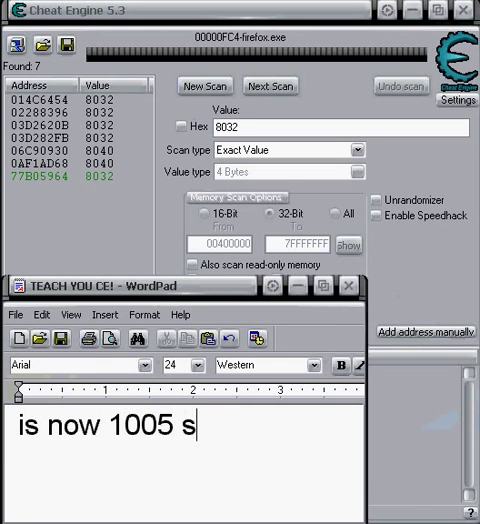
type("o 100")
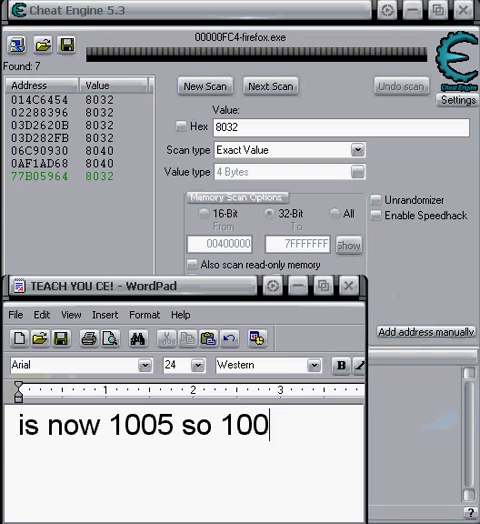
type("5*8")
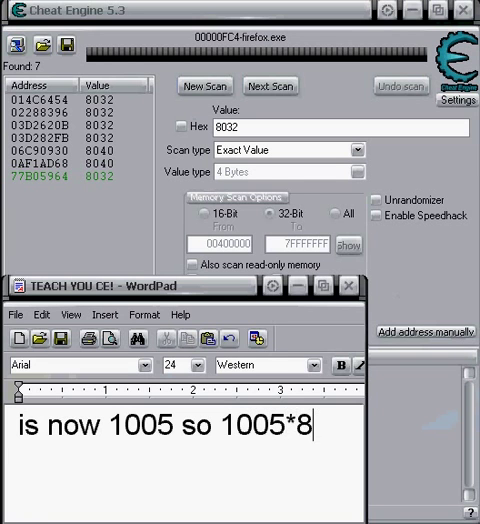
type("=")
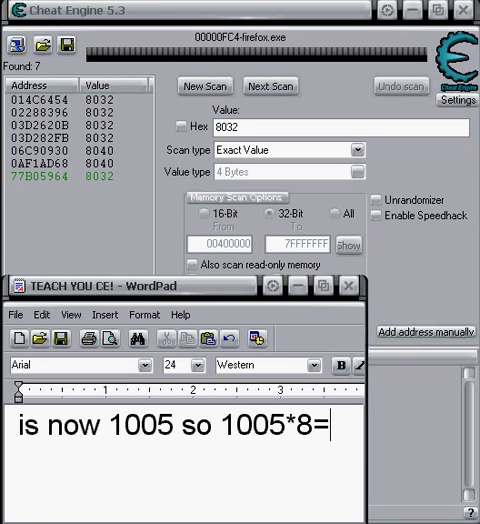
type("80")
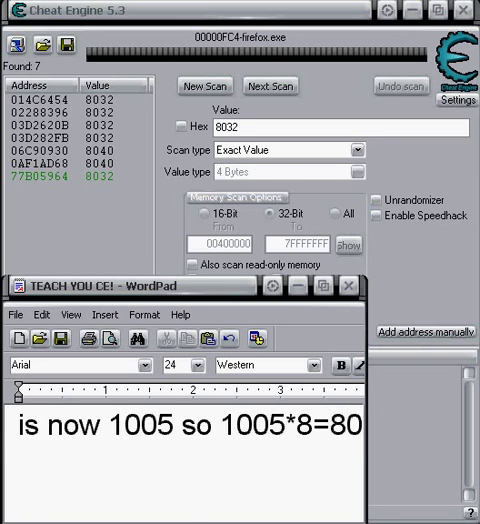
type("40")
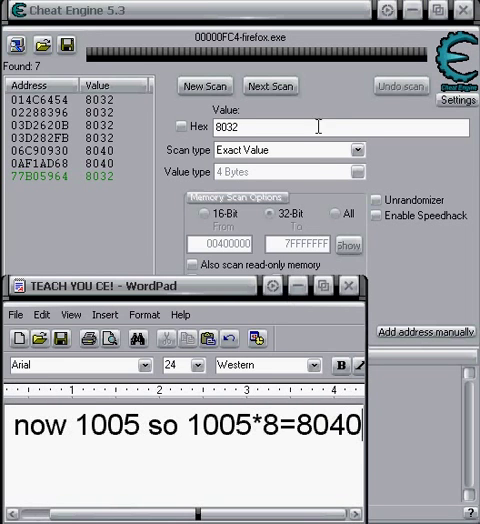
Step: Next Scan for 8040, add addresses 0AF1AD68 and 06C90930 to the table, and freeze both
double_click(316, 126)
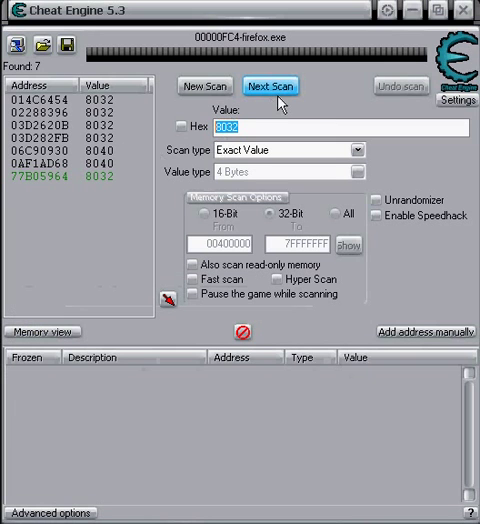
type("8")
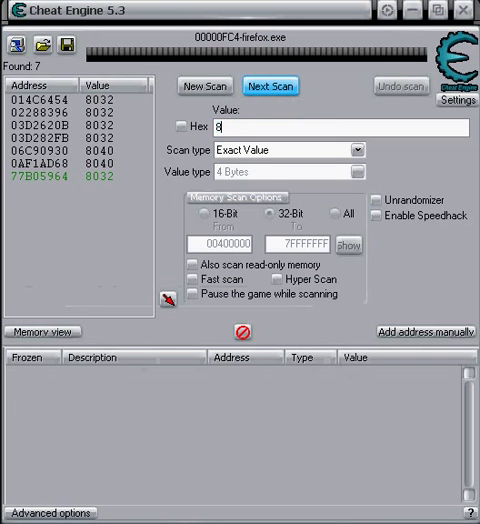
type("040")
left_click(270, 86)
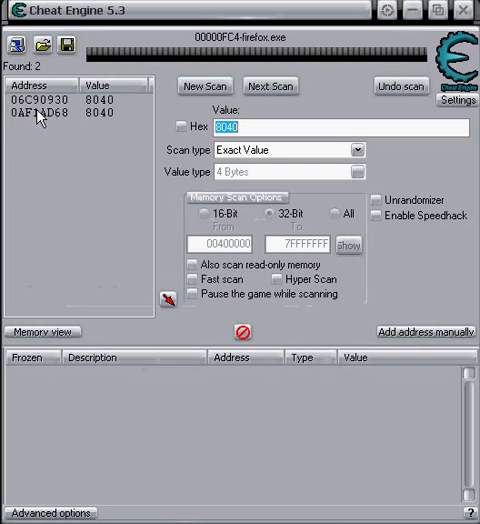
double_click(38, 112)
left_click(45, 101)
double_click(45, 100)
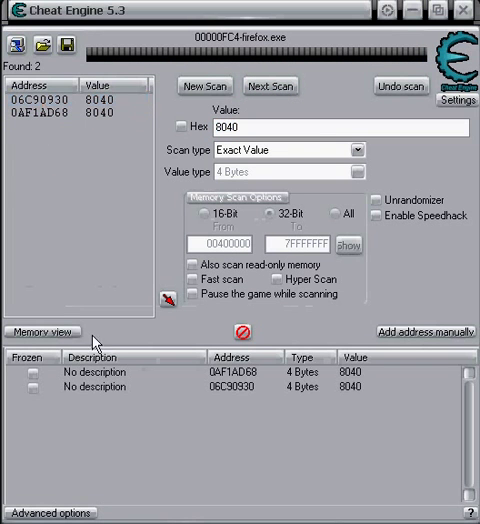
left_click(33, 387)
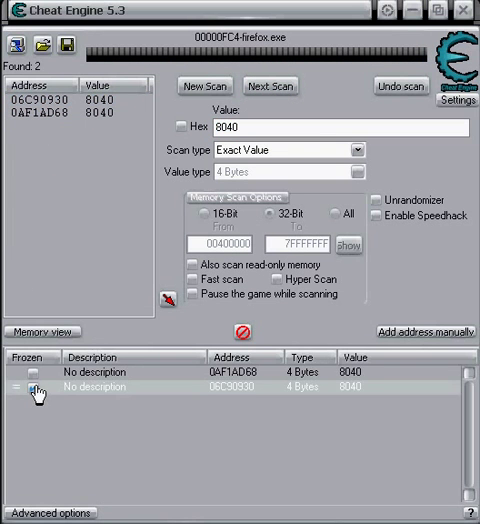
left_click(355, 387)
Step: Replace the old WordPad note with 'change value to 80000 (if you want)'
key("alt+Tab")
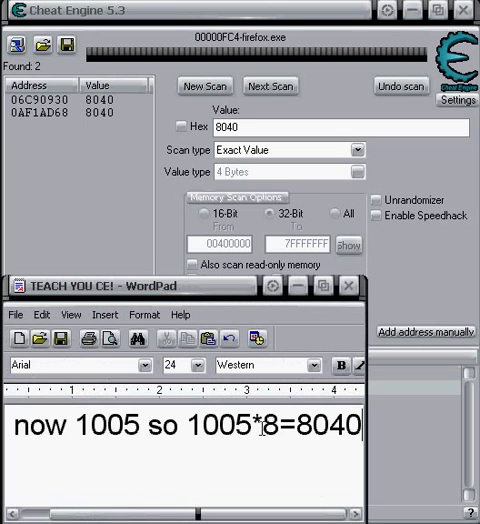
key("BackSpace")
key("BackSpace")
key("BackSpace")
key("BackSpace")
key("BackSpace")
key("BackSpace")
key("BackSpace")
key("BackSpace")
key("BackSpace")
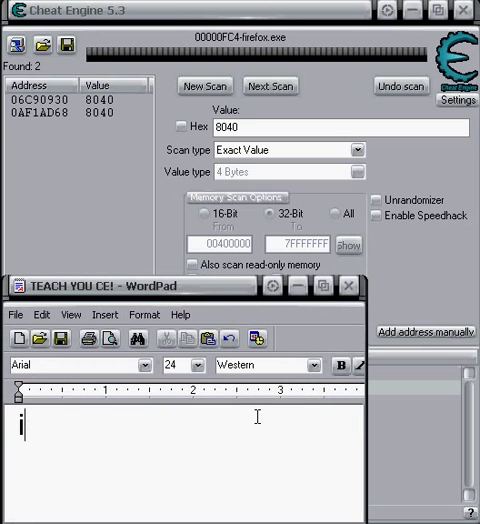
key("BackSpace")
type("change va")
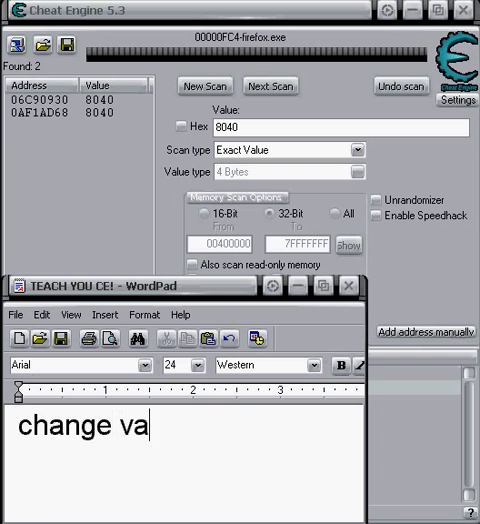
type("lue to ")
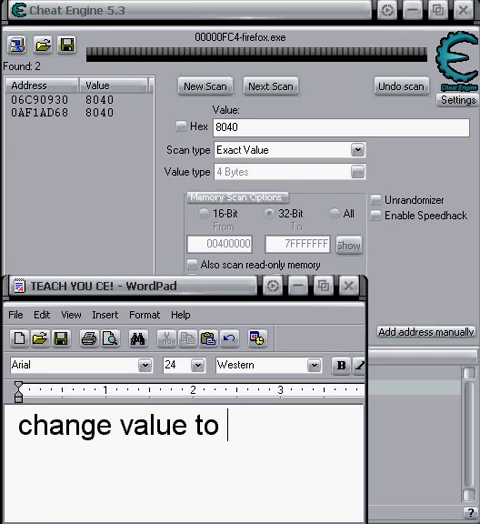
type("88")
key("BackSpace")
type("0")
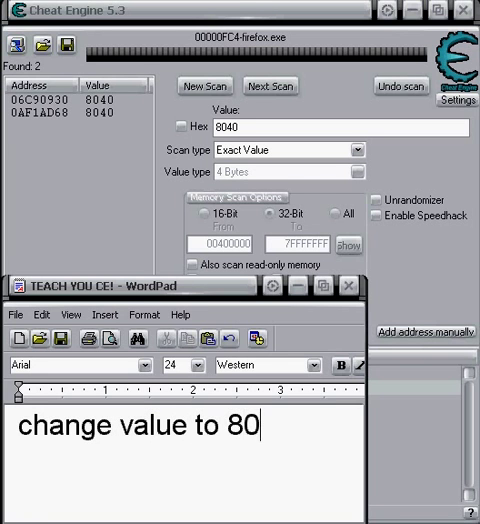
type("000")
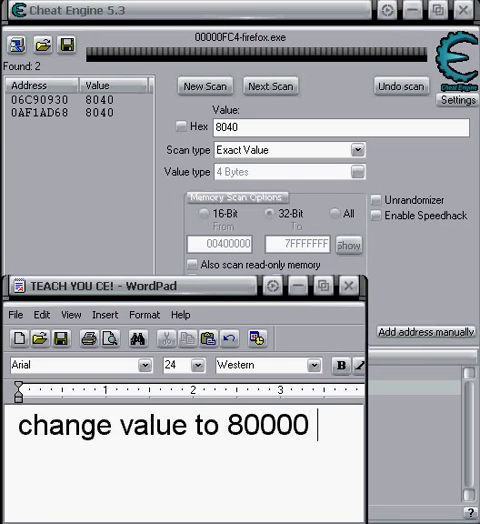
type(" (if yo")
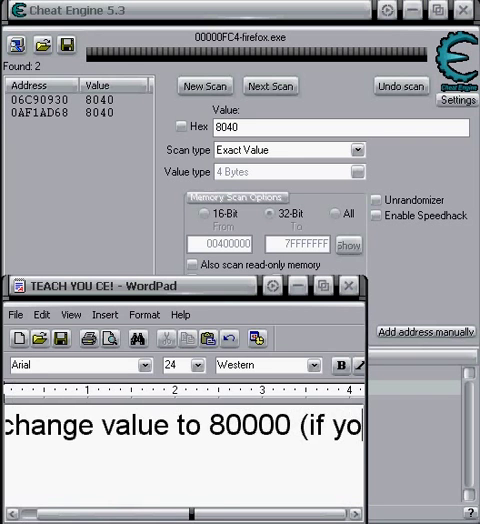
type("u want)")
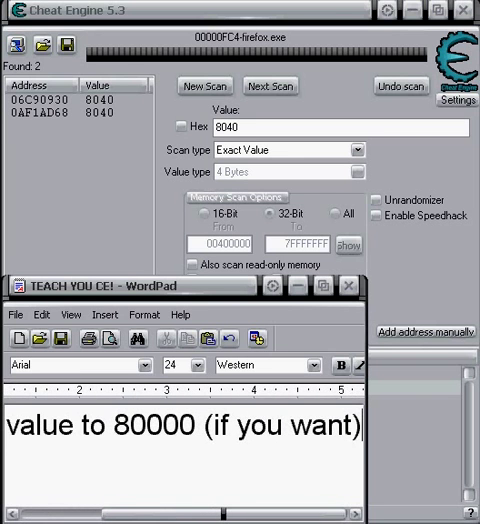
Step: Leave the finished 80000 note and bring back Cheat Engine's frozen address table
key("BackSpace")
key("BackSpace")
key("BackSpace")
key("BackSpace")
key("BackSpace")
key("BackSpace")
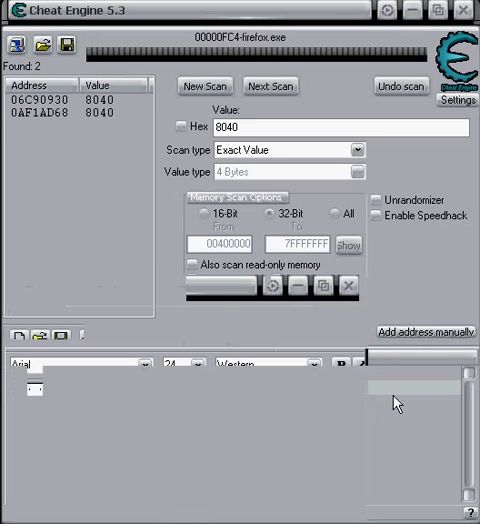